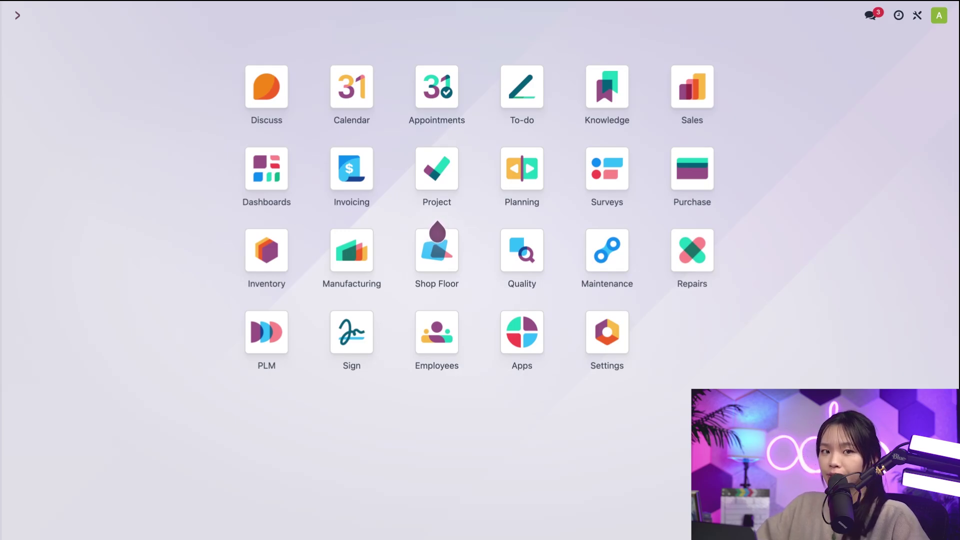
Show the Main Warehouse record from Inventory's warehouse list, with one-step manufacturing
click(252, 266)
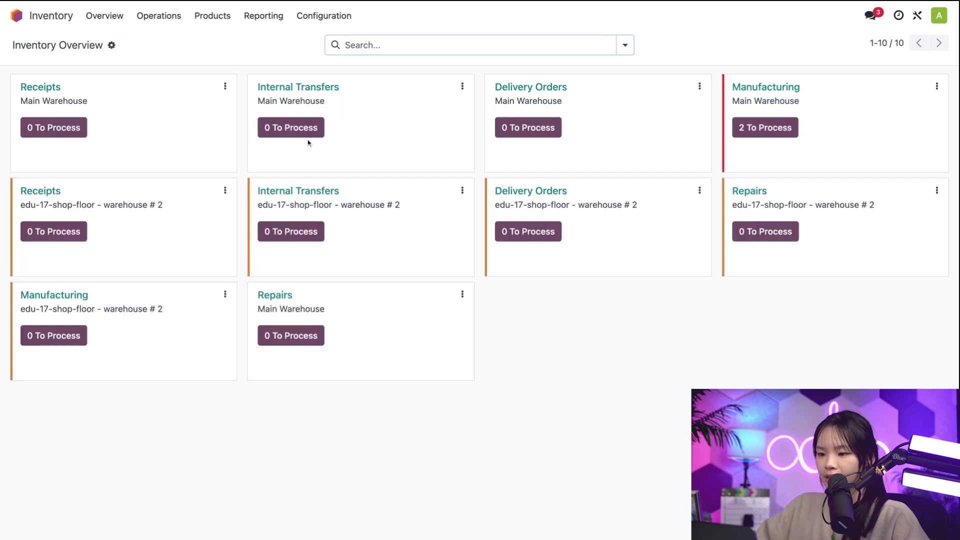
click(331, 23)
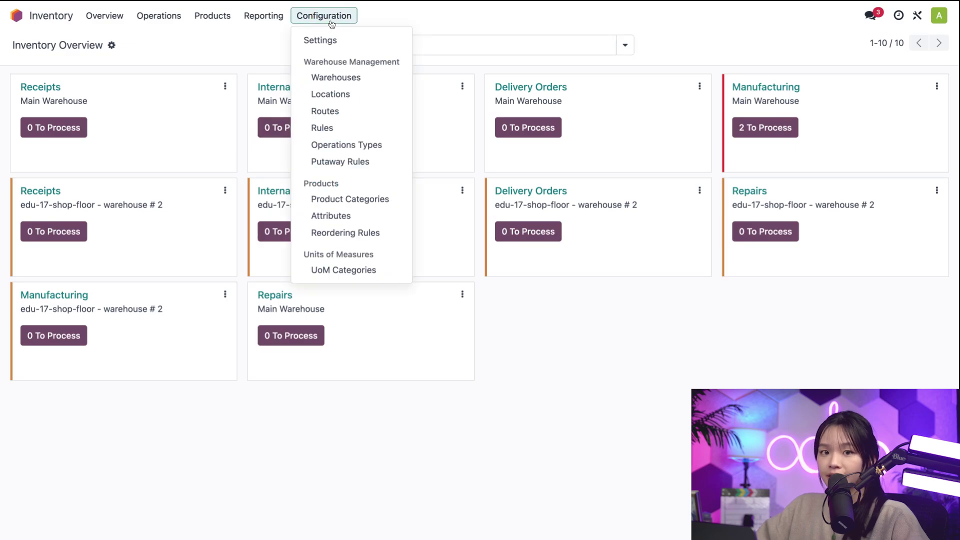
click(357, 80)
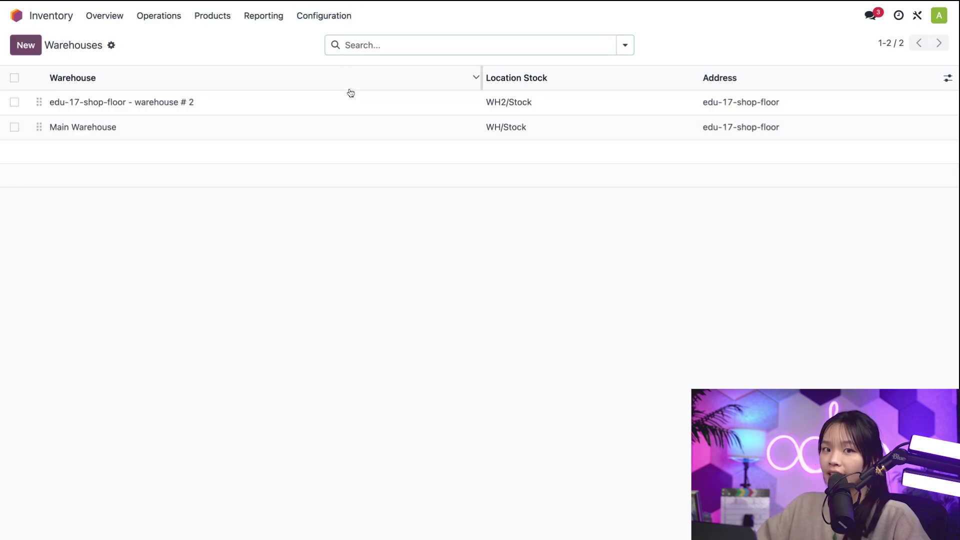
click(291, 132)
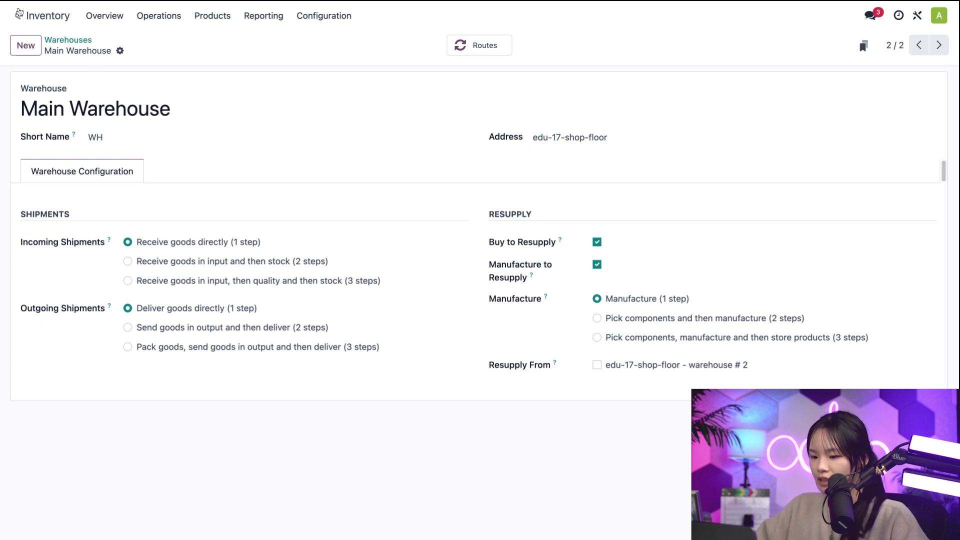
Save the Manufacturing settings with Work Orders, Shop Floor and Quality enabled
click(16, 16)
click(332, 249)
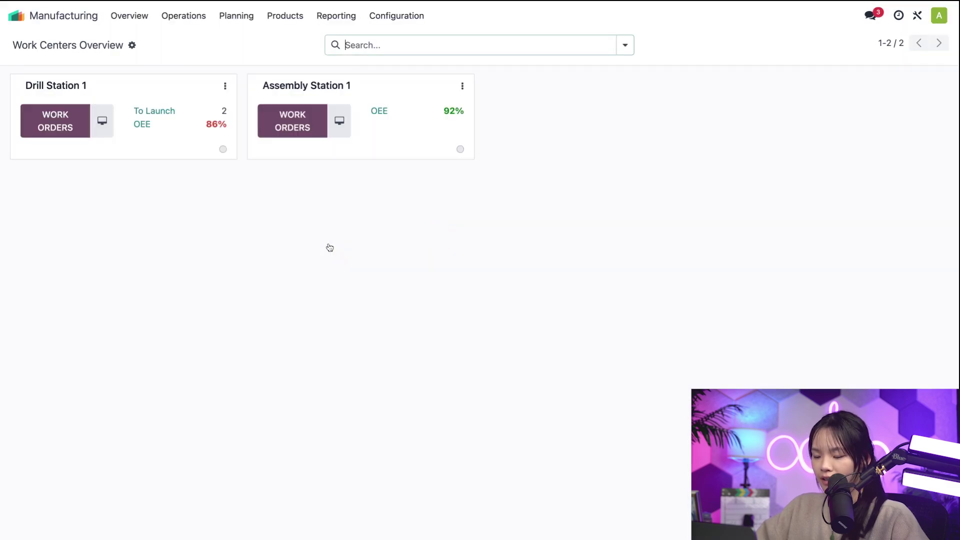
click(395, 16)
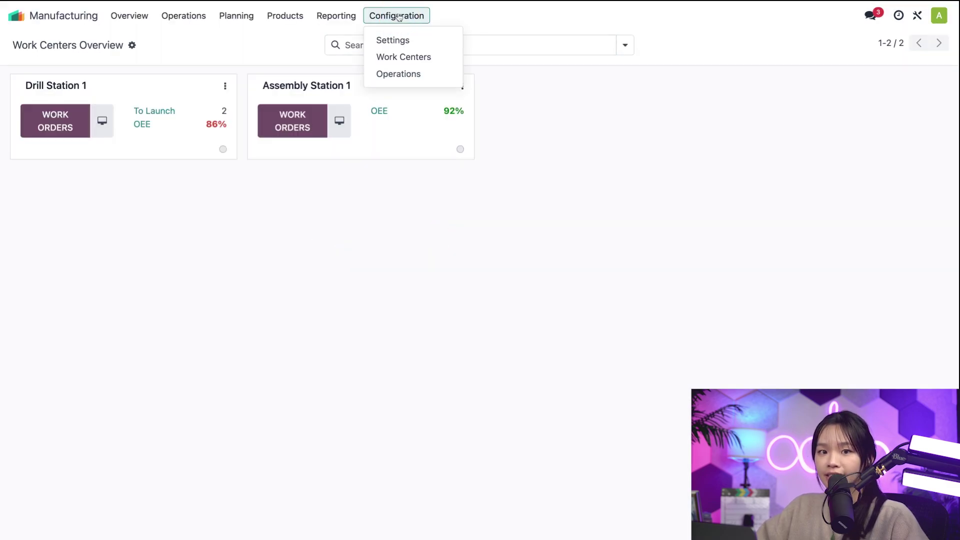
click(418, 39)
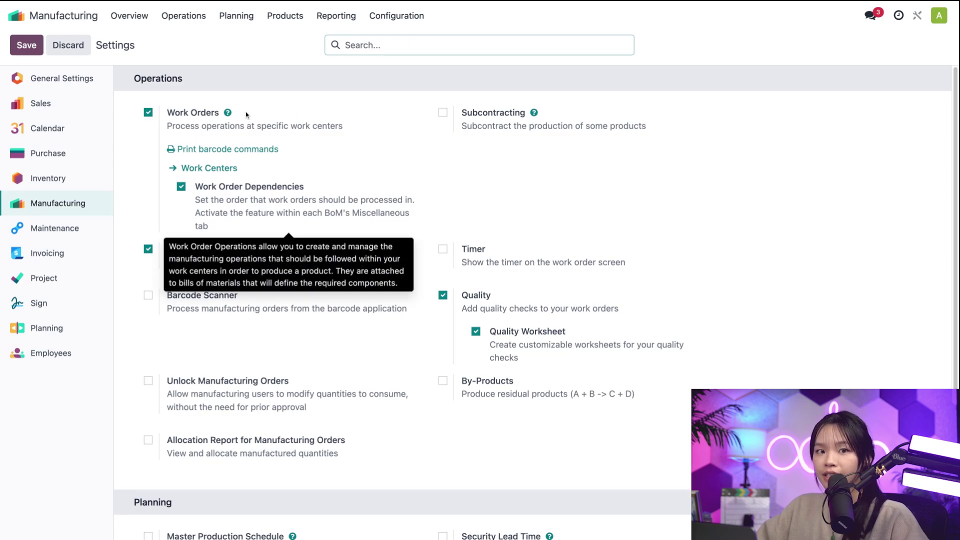
mouse_move(289, 236)
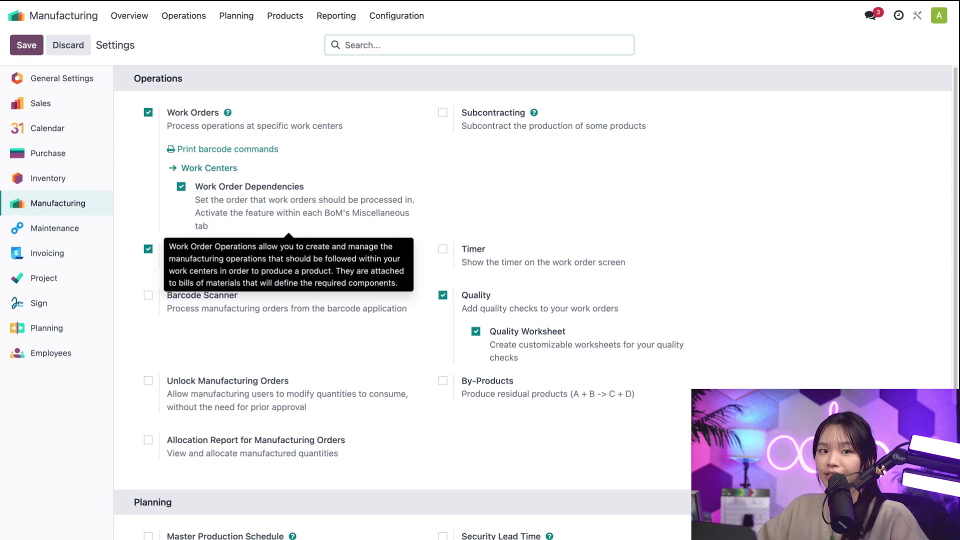
click(21, 41)
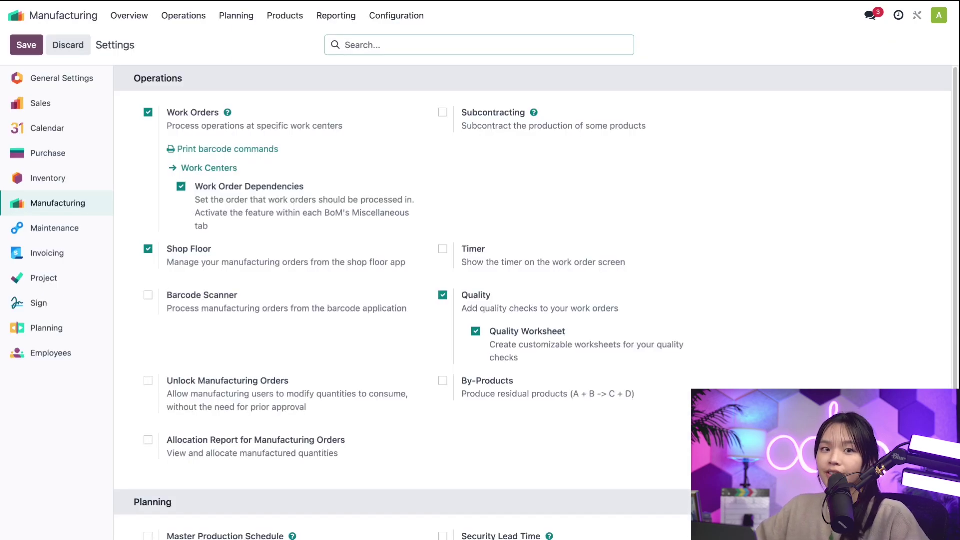
List the to-do manufacturing orders, showing Coat Rack orders WH/MO/00182 and WH/MO/00183
click(170, 20)
click(188, 40)
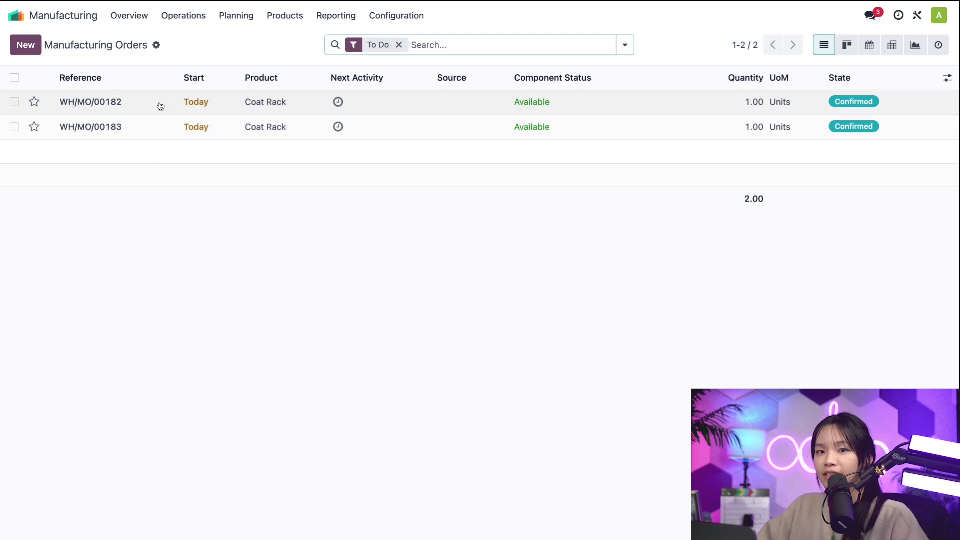
View WH/MO/00182's Drill Pole and Insert Dowels work orders
click(160, 105)
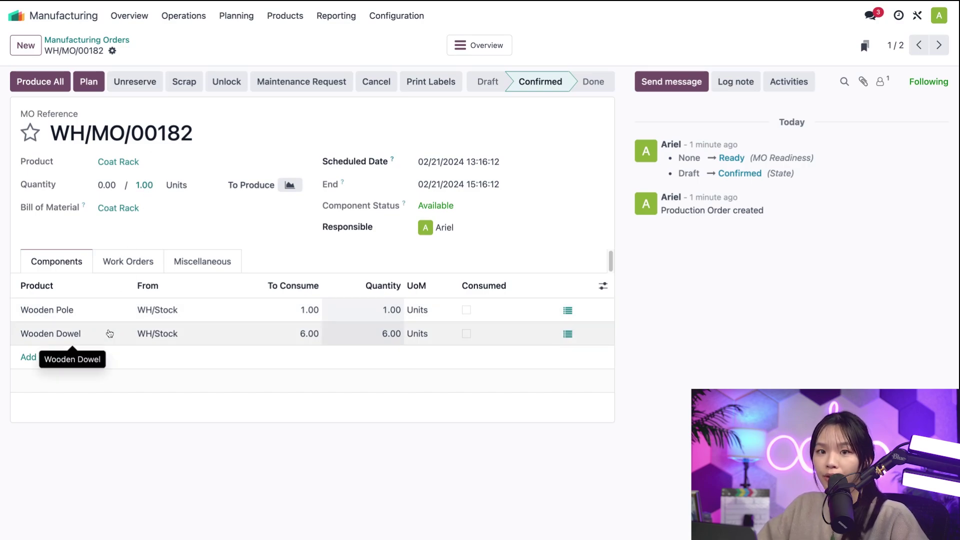
click(128, 264)
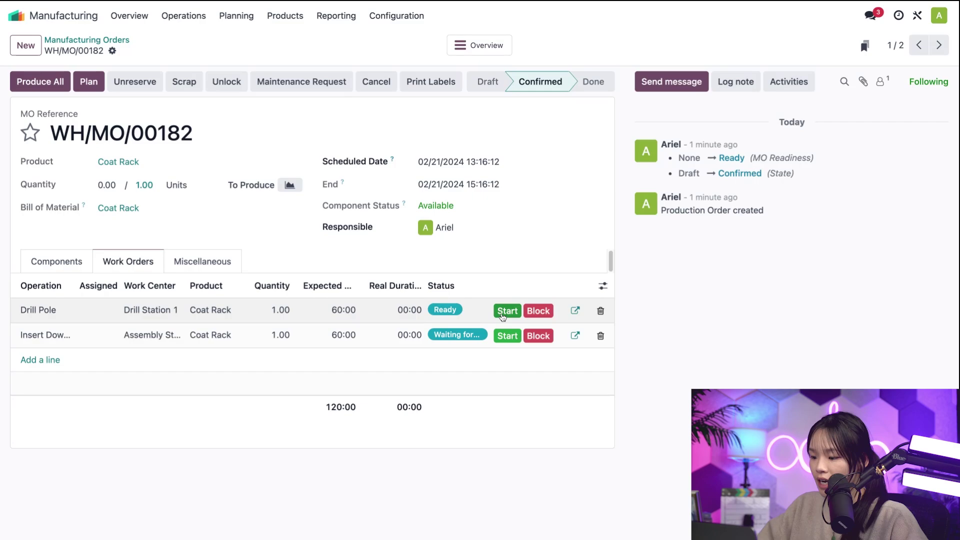
Start and finish Drill Pole and Insert Dowels, then Produce All for WH/MO/00182
click(503, 313)
click(500, 313)
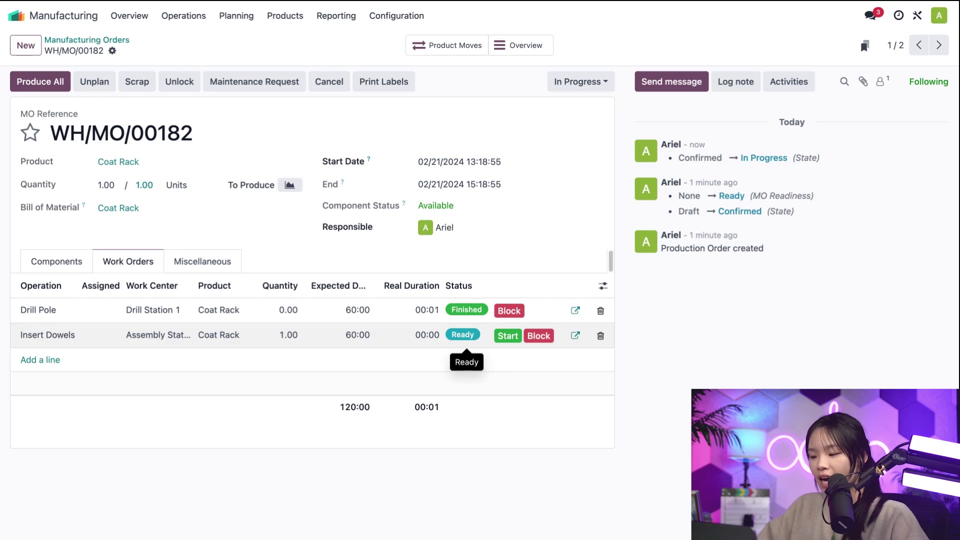
click(507, 336)
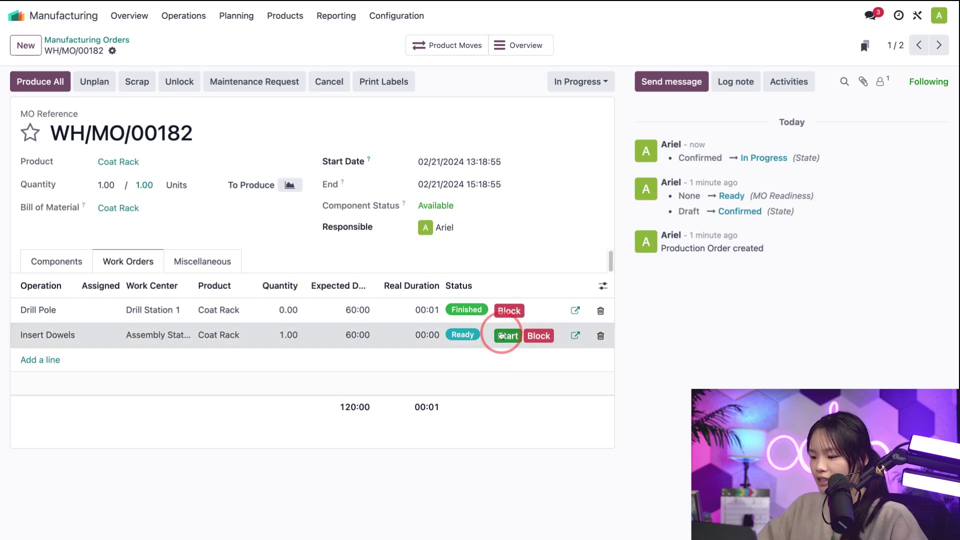
click(496, 336)
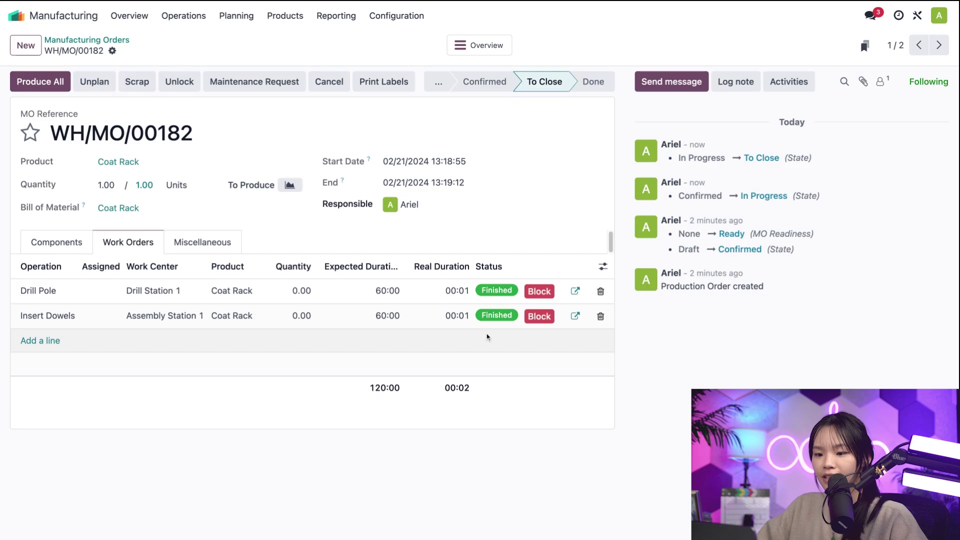
click(44, 83)
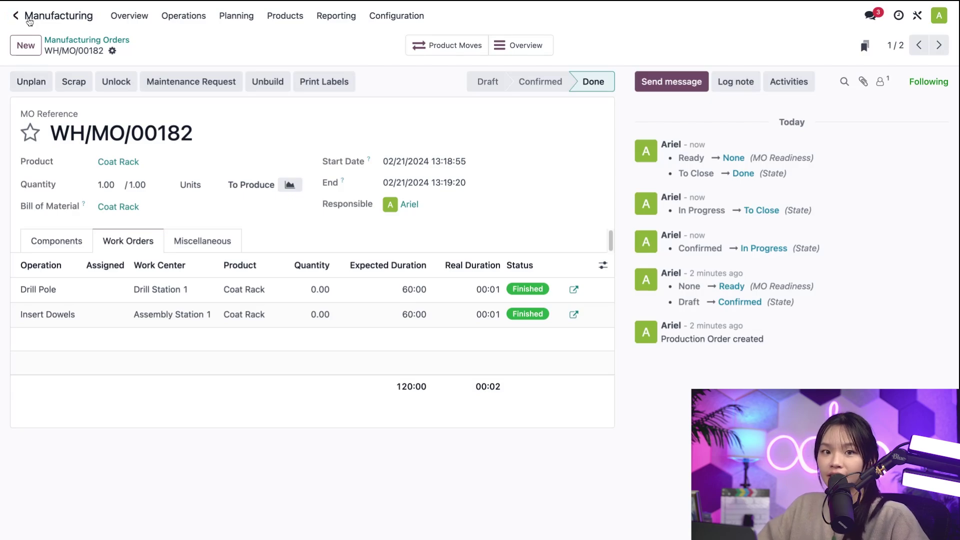
Go to the Shop Floor app showing WH/MO/00183's Drill Pole work order
click(28, 18)
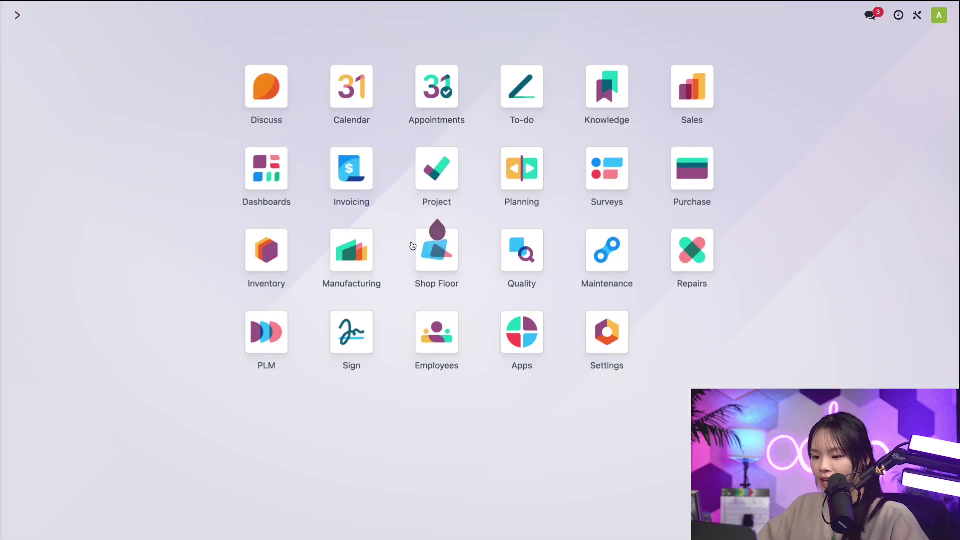
click(439, 256)
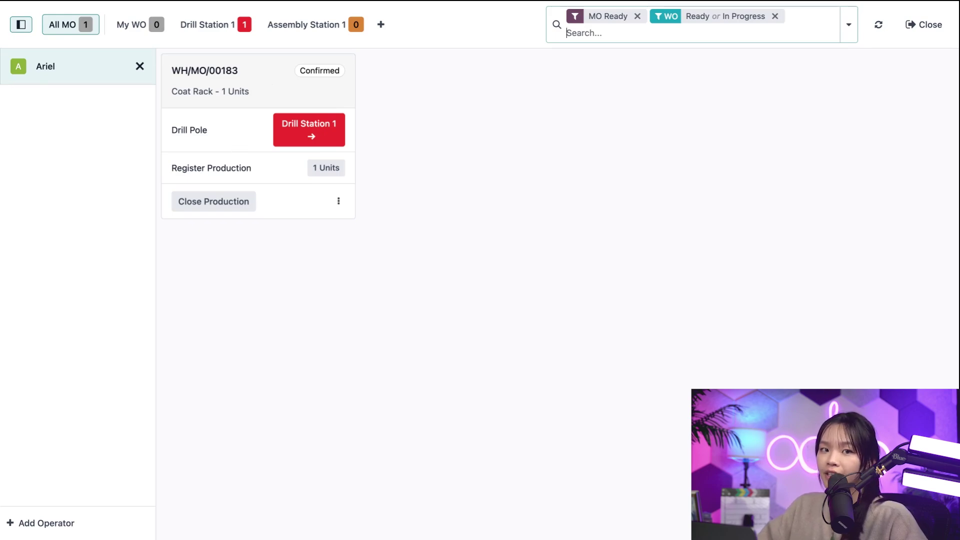
Mark WH/MO/00183's Drill Pole done at Drill Station 1, then view Assembly Station 1
click(302, 135)
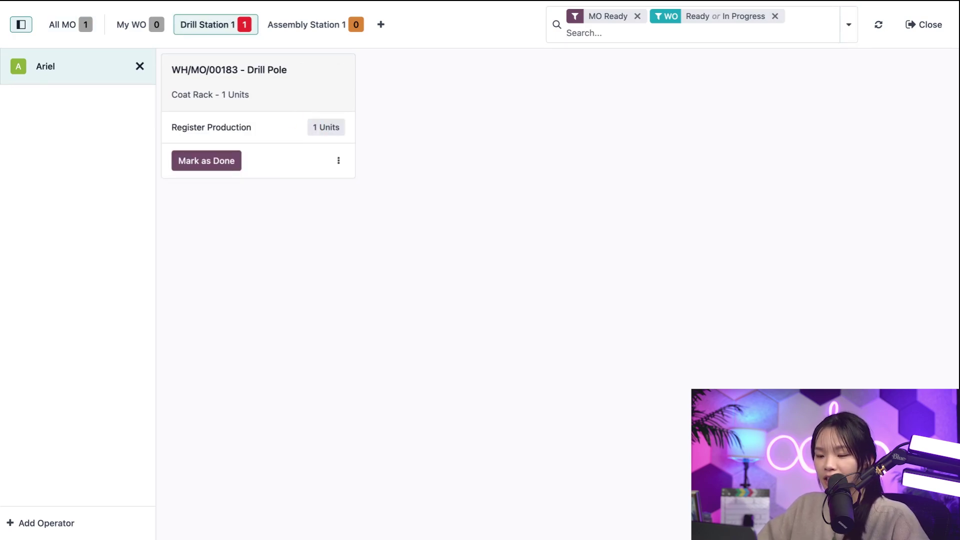
click(230, 161)
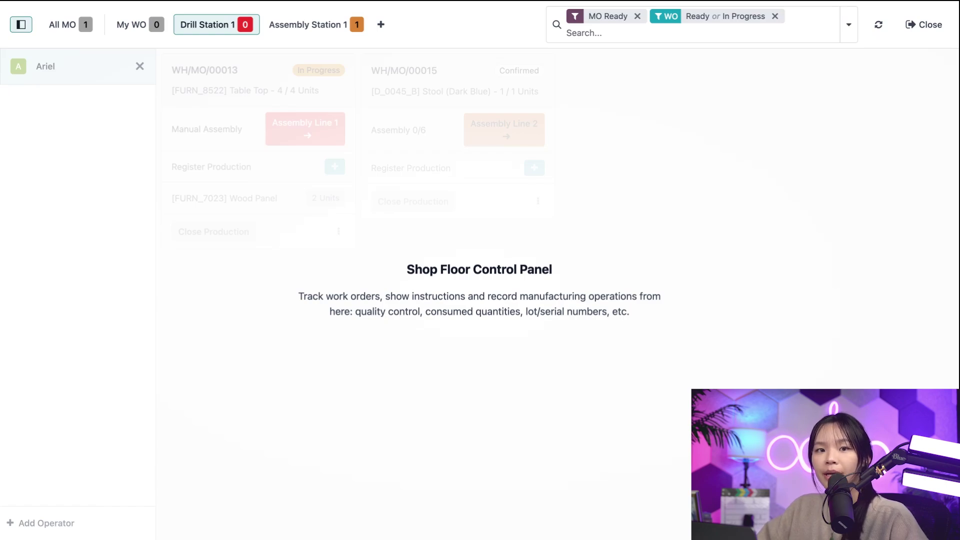
click(322, 26)
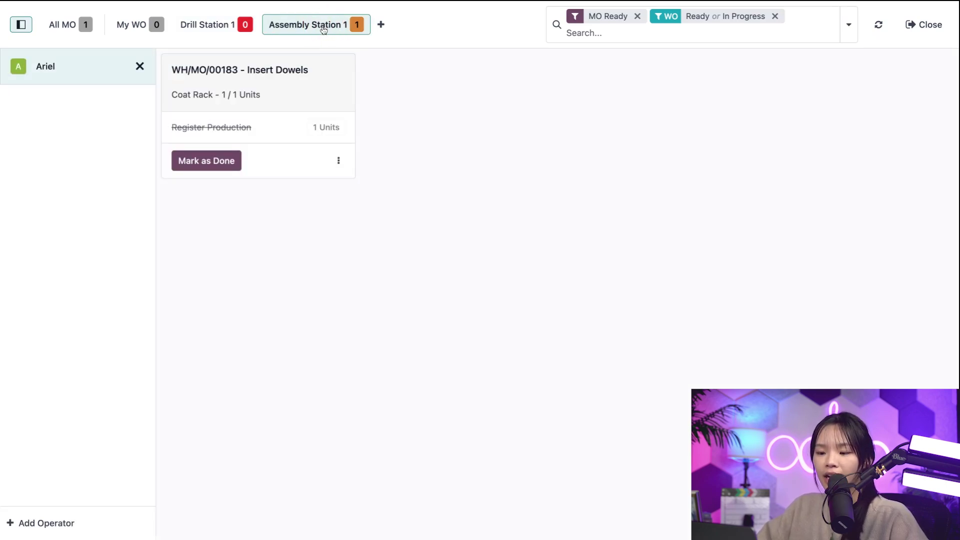
Mark Insert Dowels done and close production of WH/MO/00183
click(224, 159)
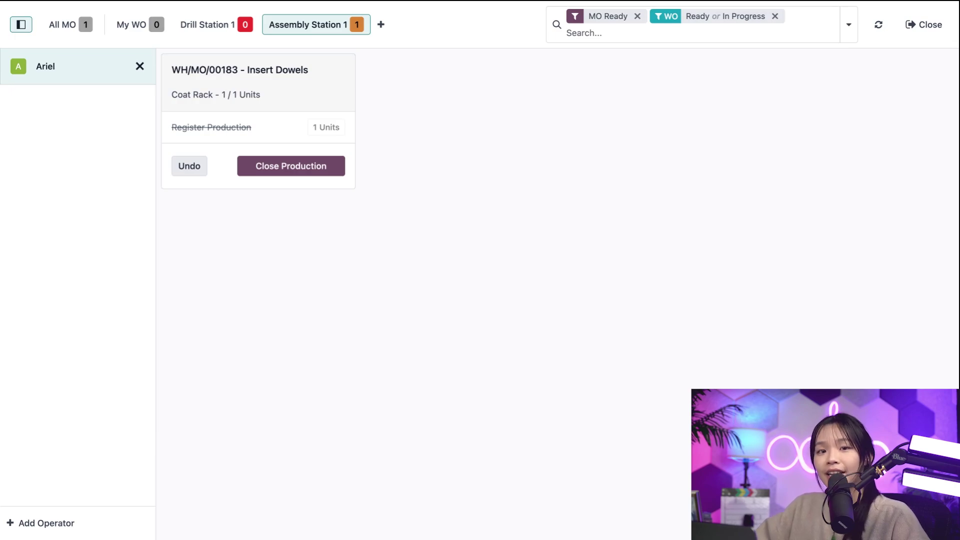
click(242, 165)
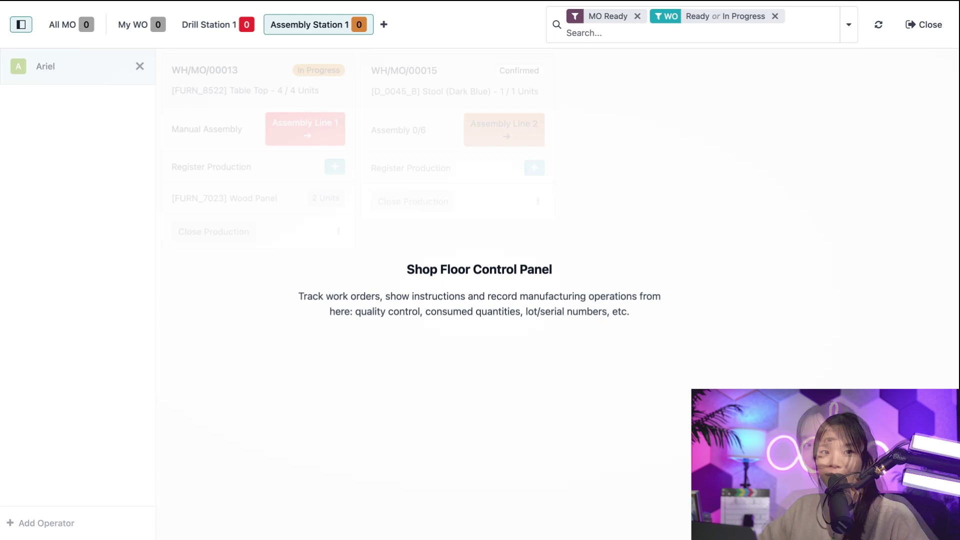